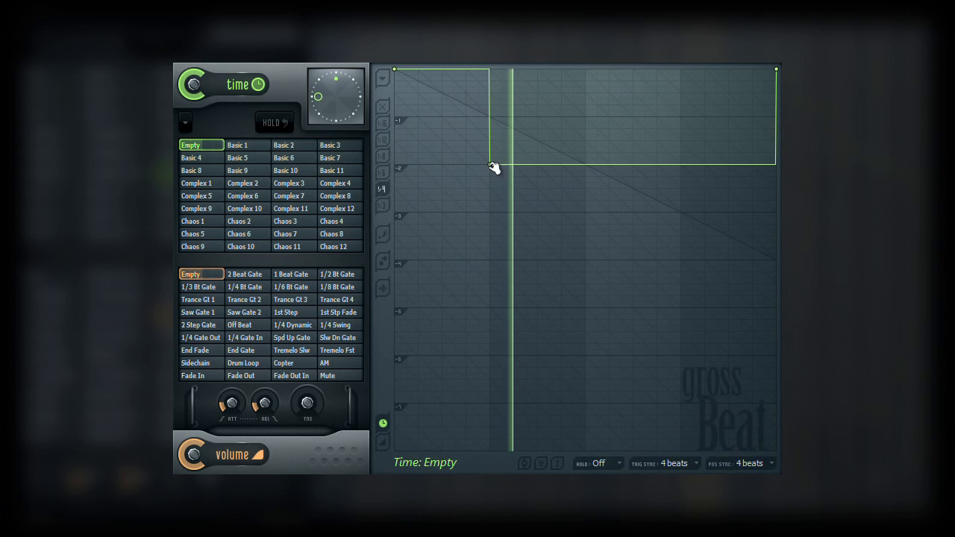
Move the middle time-envelope point to the halfway gridline at the -1 level and stop playback.
{"action": "left_click_drag", "start_coordinate": [491, 164], "coordinate": [681, 164]}
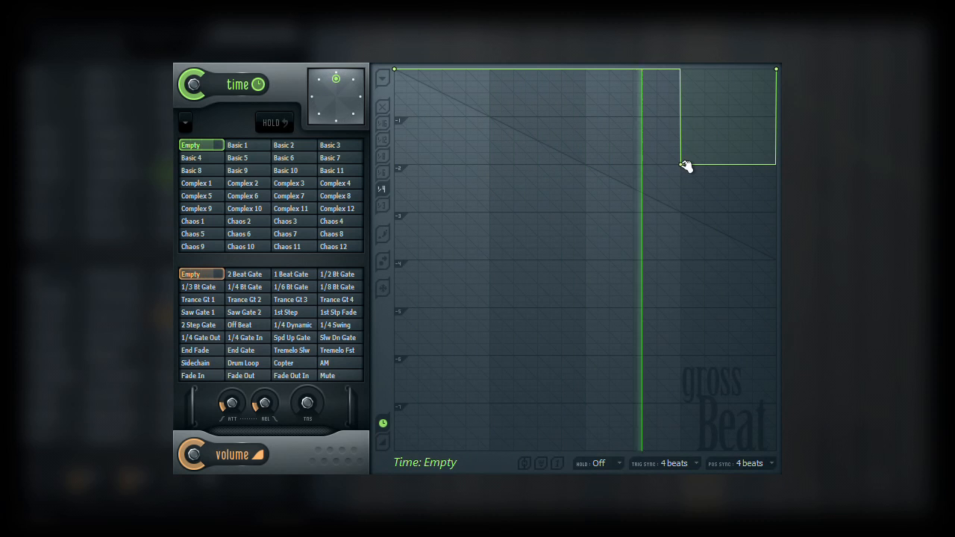
{"action": "left_click_drag", "start_coordinate": [682, 165], "coordinate": [595, 119]}
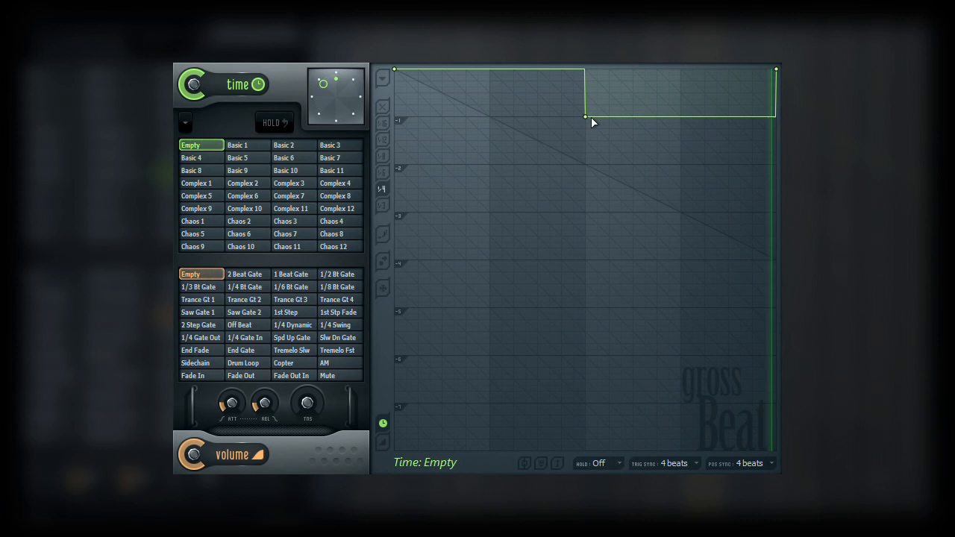
{"action": "key", "text": "space"}
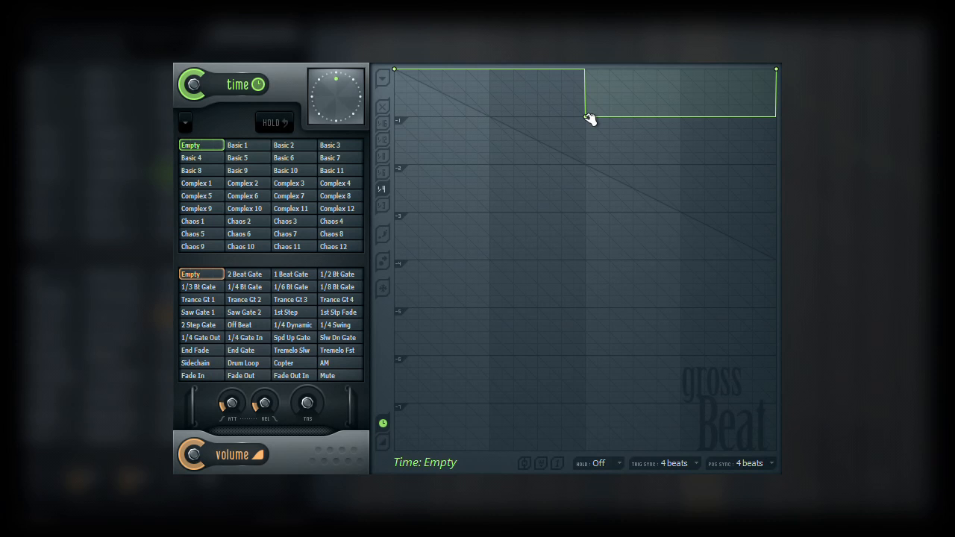
Set the middle envelope point's curve mode to Single curve and play back the straight slope.
{"action": "right_click", "coordinate": [586, 118]}
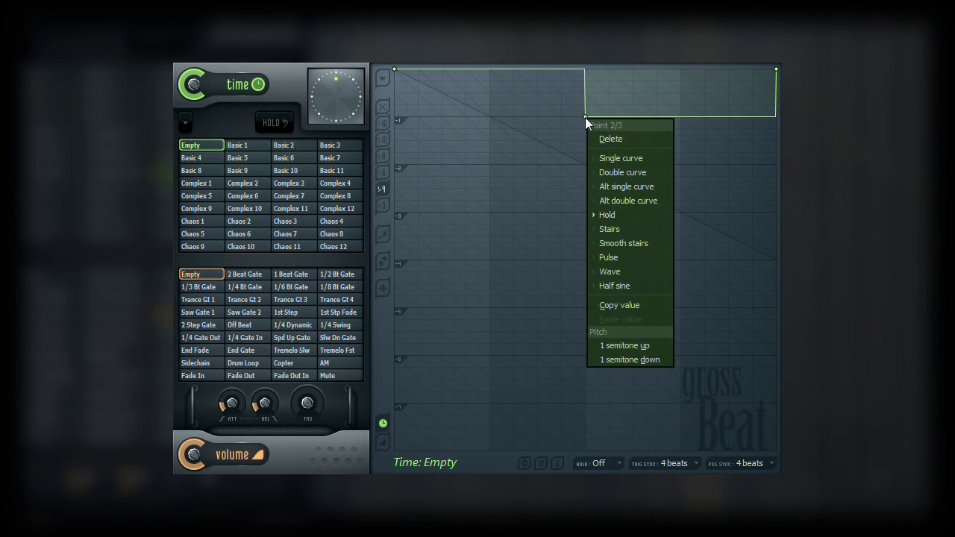
{"action": "left_click", "coordinate": [616, 160]}
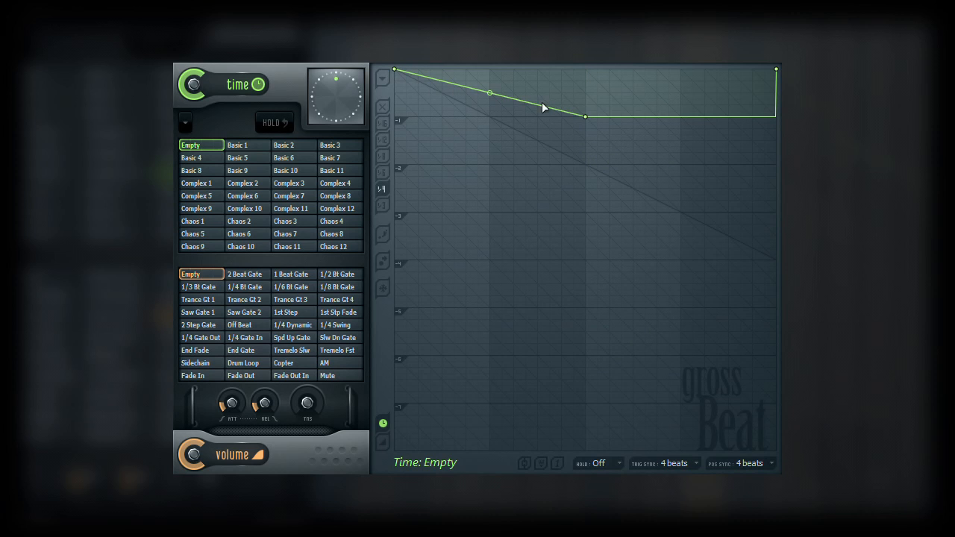
{"action": "key", "text": "space"}
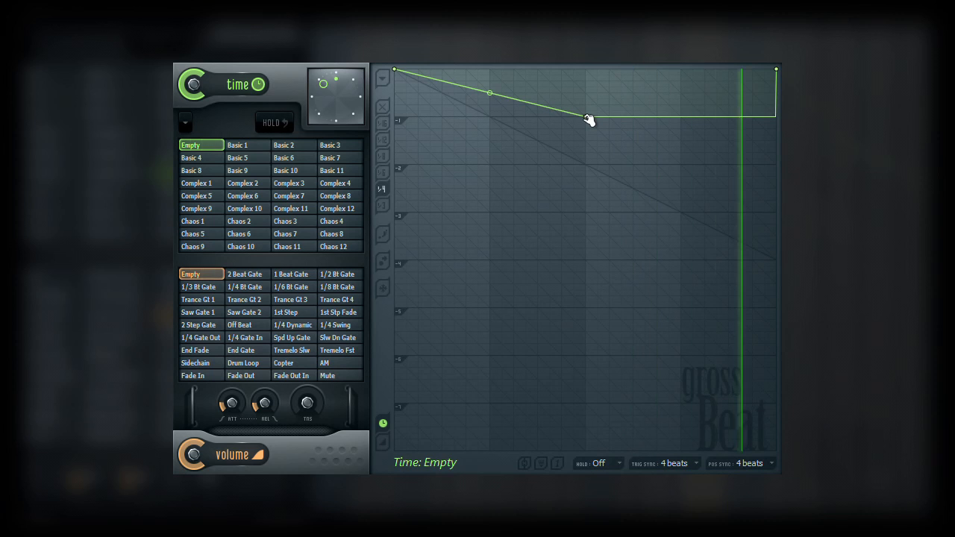
{"action": "key", "text": "space"}
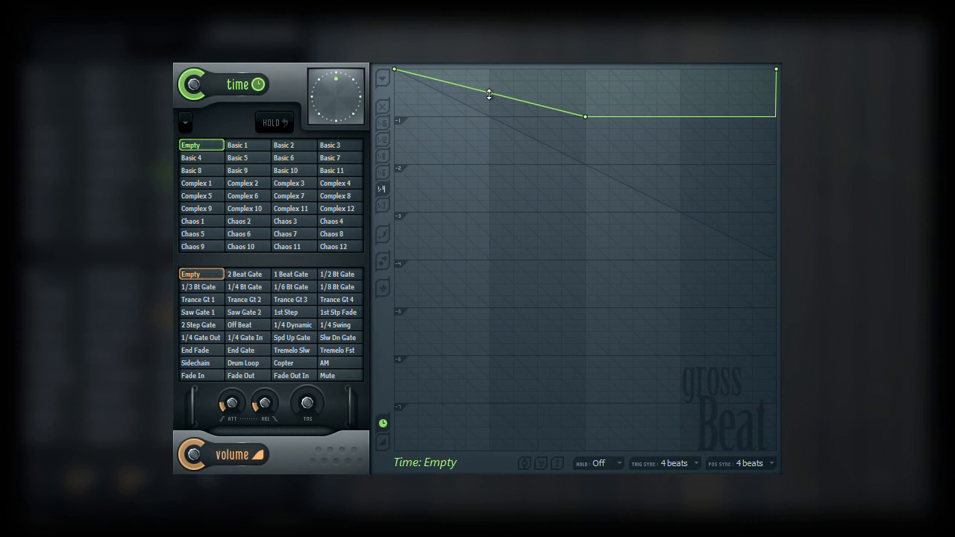
Bend the single curve upward and downward while auditioning it, and reset its tension to a straight line.
{"action": "left_click_drag", "start_coordinate": [489, 94], "coordinate": [489, 76]}
{"action": "key", "text": "space"}
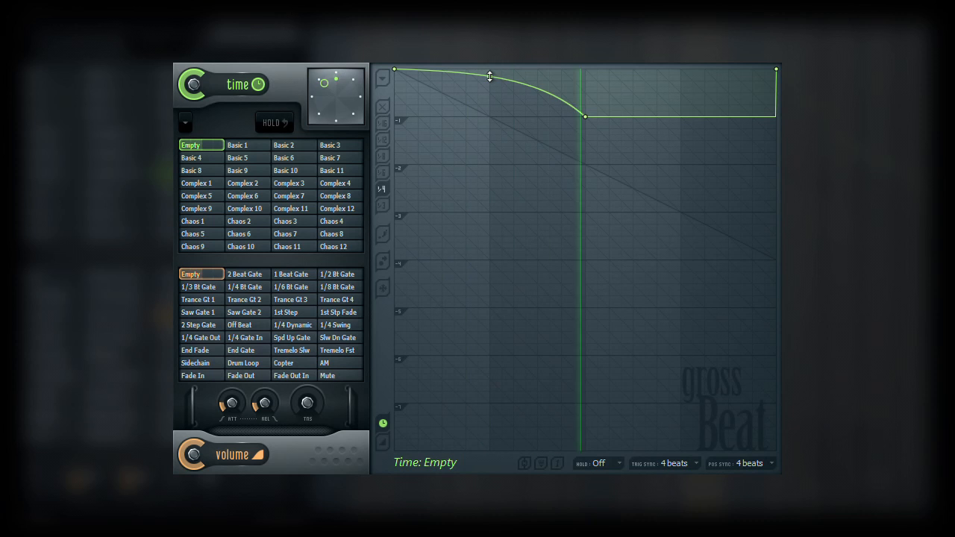
{"action": "left_click_drag", "start_coordinate": [490, 77], "coordinate": [490, 109]}
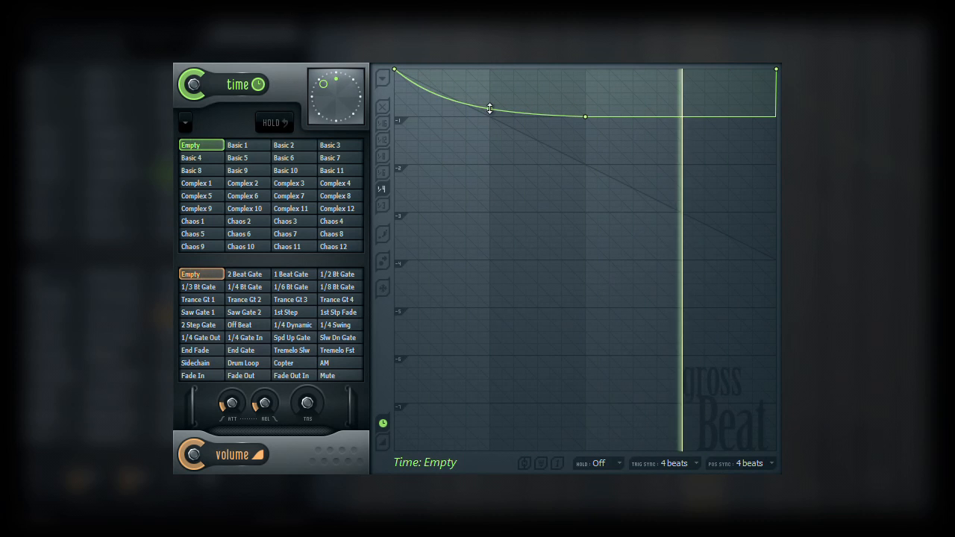
{"action": "right_click", "coordinate": [489, 109]}
{"action": "key", "text": "space"}
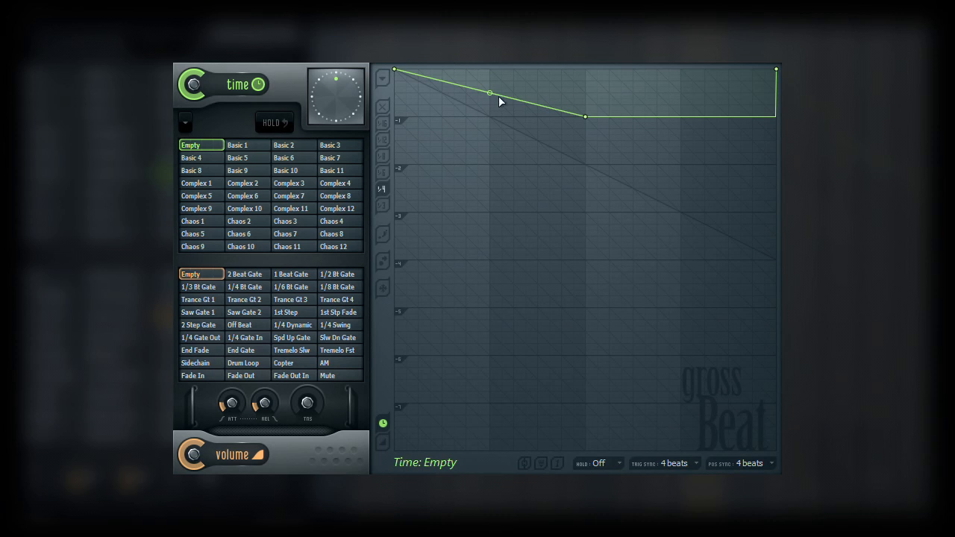
Change the middle point to Double curve, raise its tension into a steep S-shape and play it back.
{"action": "right_click", "coordinate": [587, 117]}
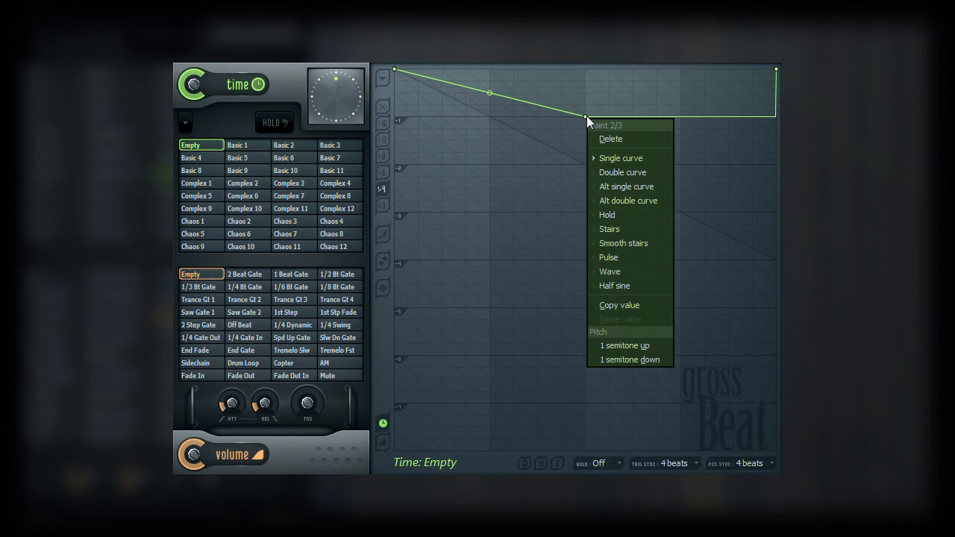
{"action": "left_click", "coordinate": [624, 173]}
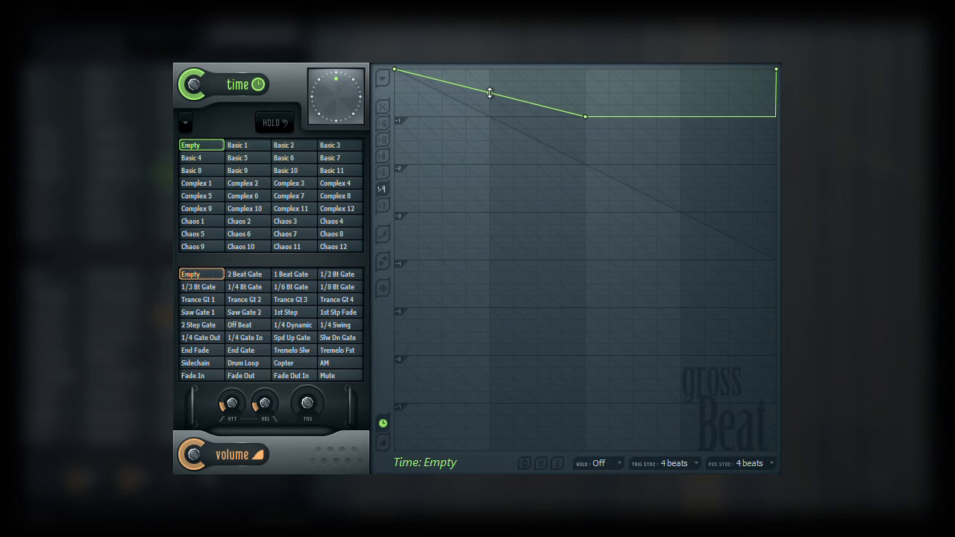
{"action": "left_click_drag", "start_coordinate": [490, 91], "coordinate": [486, 52]}
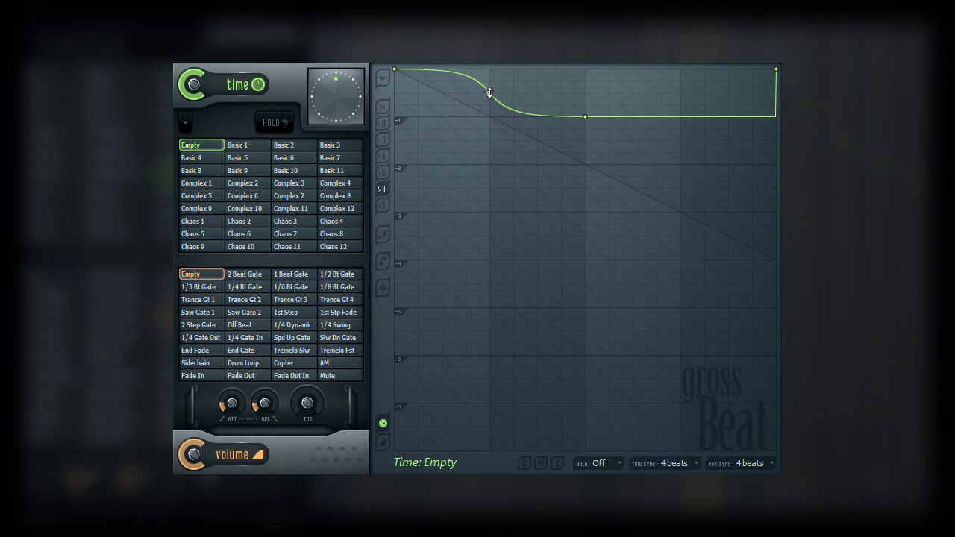
{"action": "key", "text": "space"}
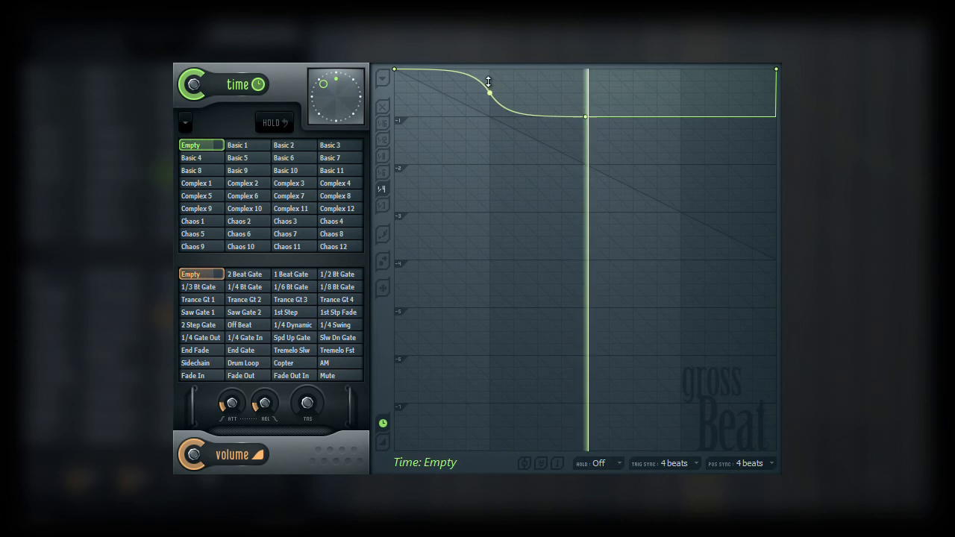
{"action": "key", "text": "space"}
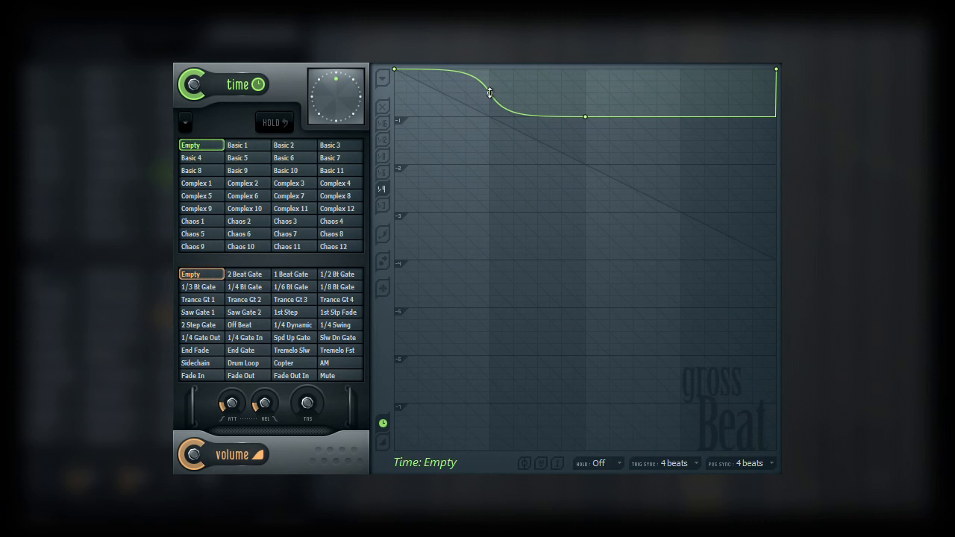
Invert the double curve's tension so it flattens in the middle, audition it and reset the tension.
{"action": "left_click_drag", "start_coordinate": [490, 93], "coordinate": [508, 244]}
{"action": "key", "text": "space"}
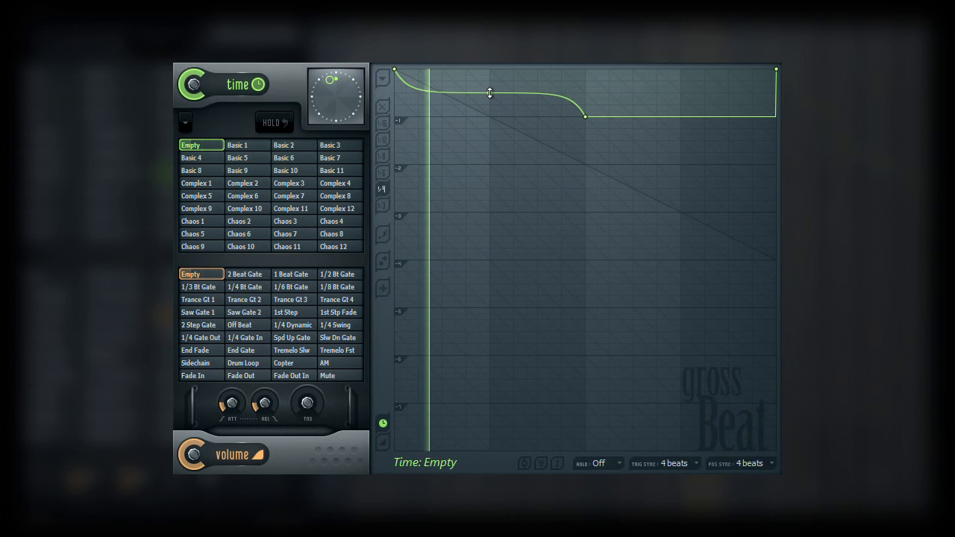
{"action": "key", "text": "space"}
{"action": "right_click", "coordinate": [490, 93]}
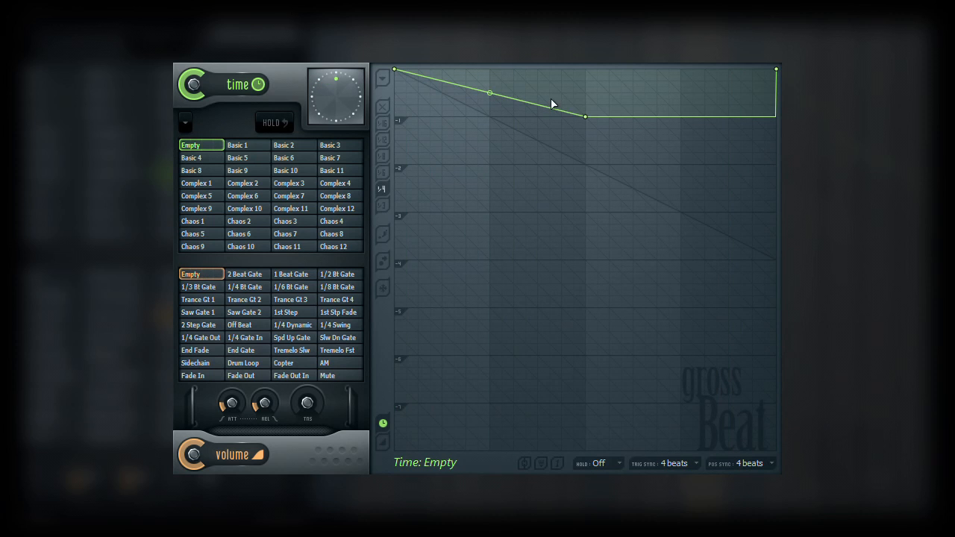
Change the middle point to Alt single curve, bend it upward, audition it and reset the tension.
{"action": "right_click", "coordinate": [586, 116]}
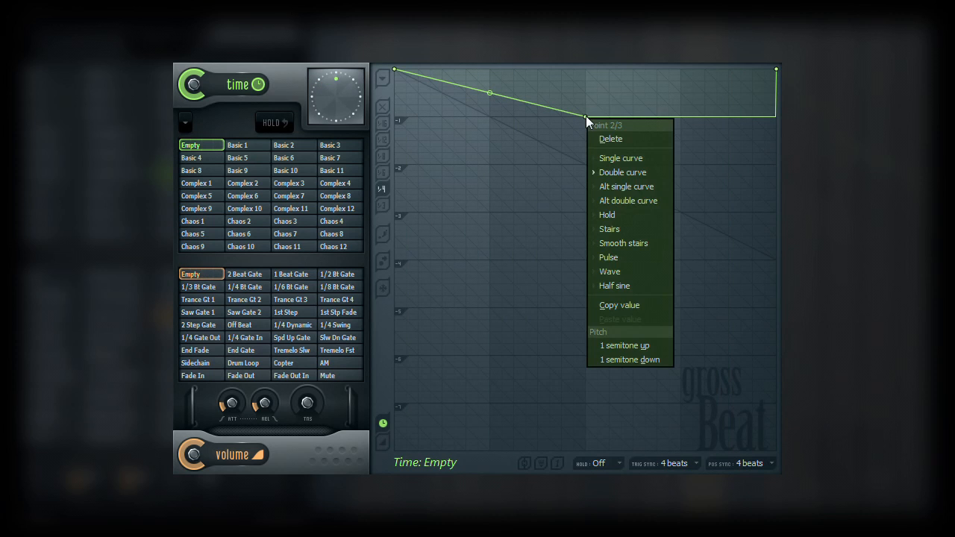
{"action": "left_click", "coordinate": [627, 188]}
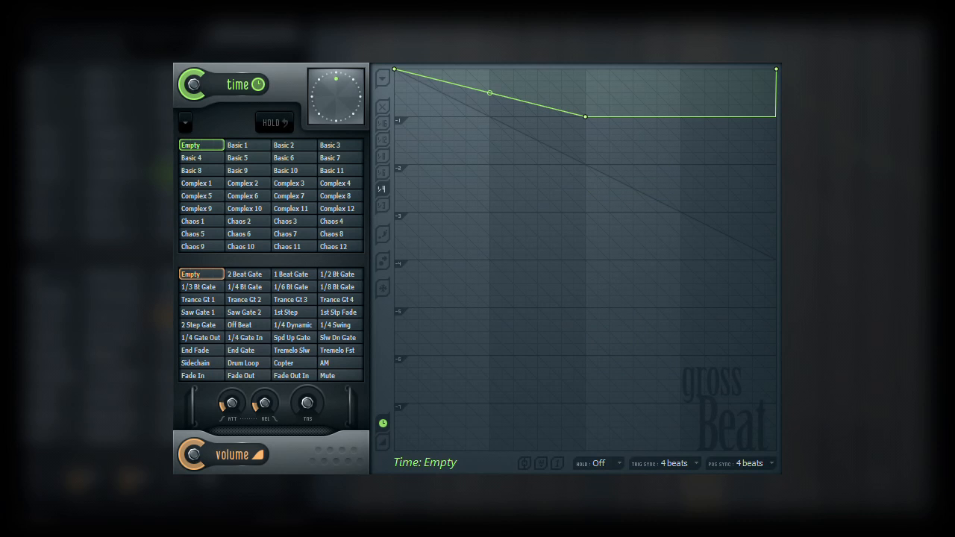
{"action": "left_click_drag", "start_coordinate": [491, 90], "coordinate": [489, 79]}
{"action": "key", "text": "space"}
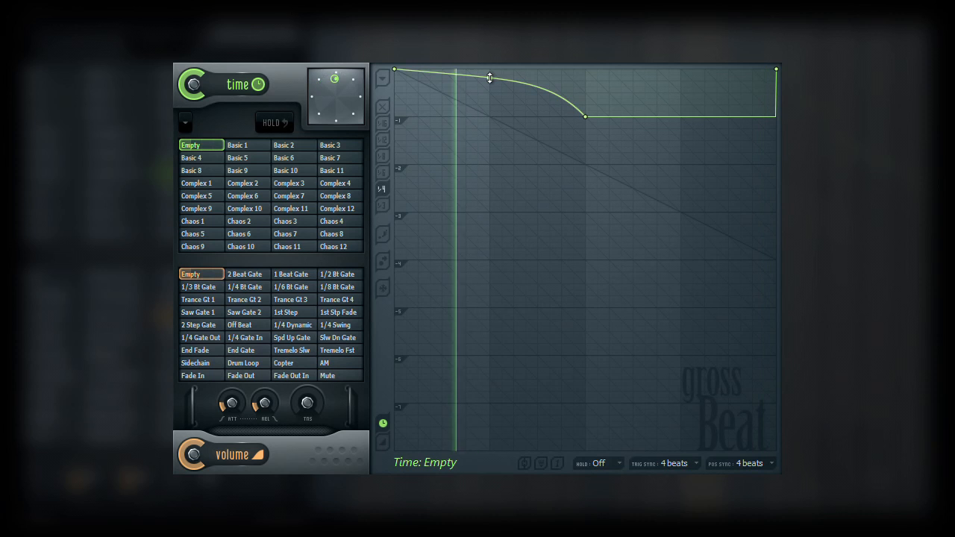
{"action": "key", "text": "space"}
{"action": "right_click", "coordinate": [490, 73]}
Change the middle point to Alt double curve, bend it into an S-shape, audition it and reset the tension.
{"action": "right_click", "coordinate": [587, 117]}
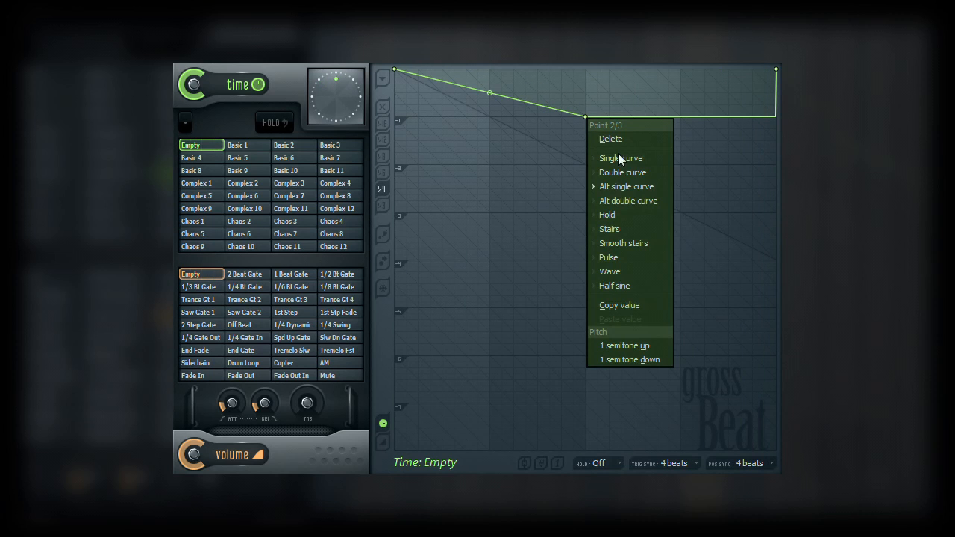
{"action": "left_click", "coordinate": [641, 200]}
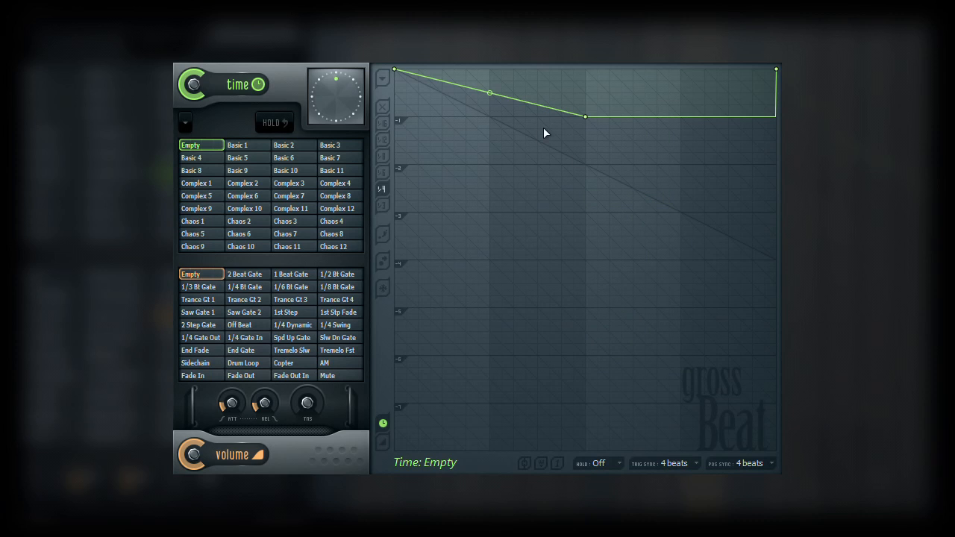
{"action": "mouse_move", "coordinate": [491, 94]}
{"action": "left_mouse_down"}
{"action": "mouse_move", "coordinate": [492, 67]}
{"action": "mouse_move", "coordinate": [490, 93]}
{"action": "mouse_move", "coordinate": [489, 76]}
{"action": "left_mouse_up"}
{"action": "key", "text": "space"}
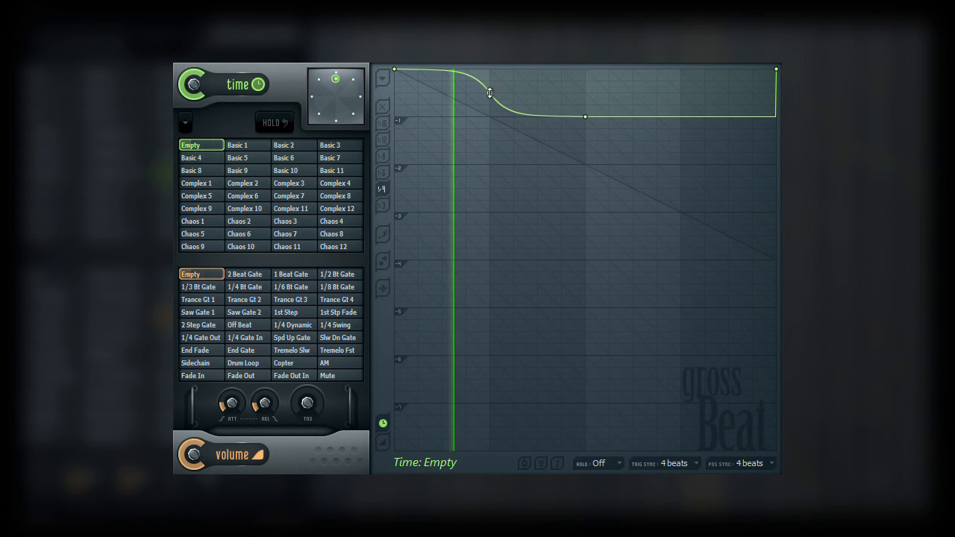
{"action": "right_click", "coordinate": [489, 93]}
{"action": "key", "text": "space"}
Change the middle point's curve mode to Hold and play back the abrupt step.
{"action": "right_click", "coordinate": [587, 117]}
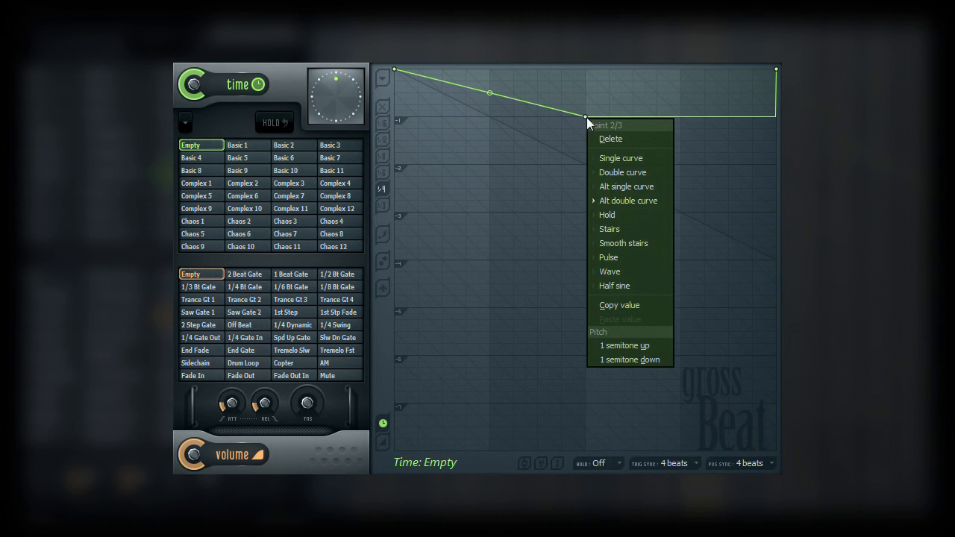
{"action": "left_click", "coordinate": [628, 215]}
{"action": "key", "text": "space"}
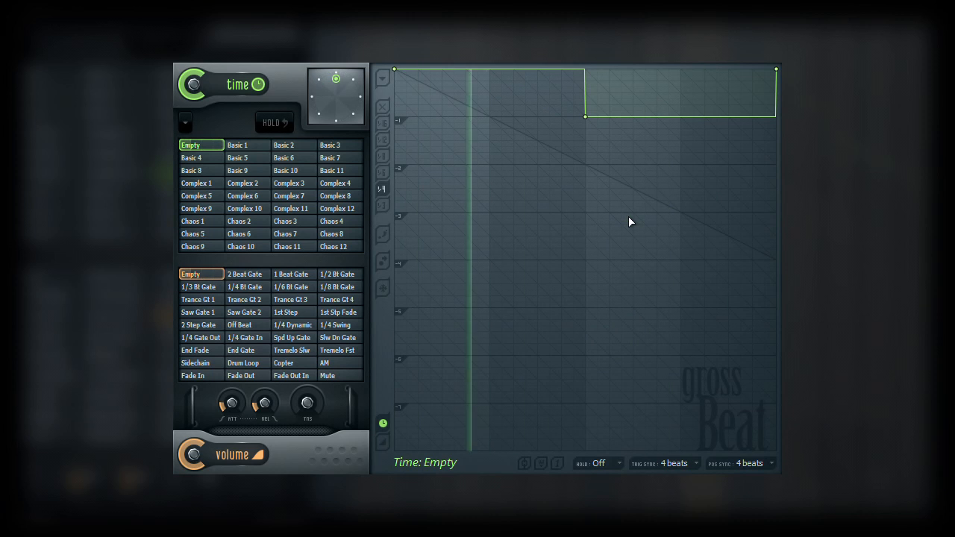
{"action": "key", "text": "space"}
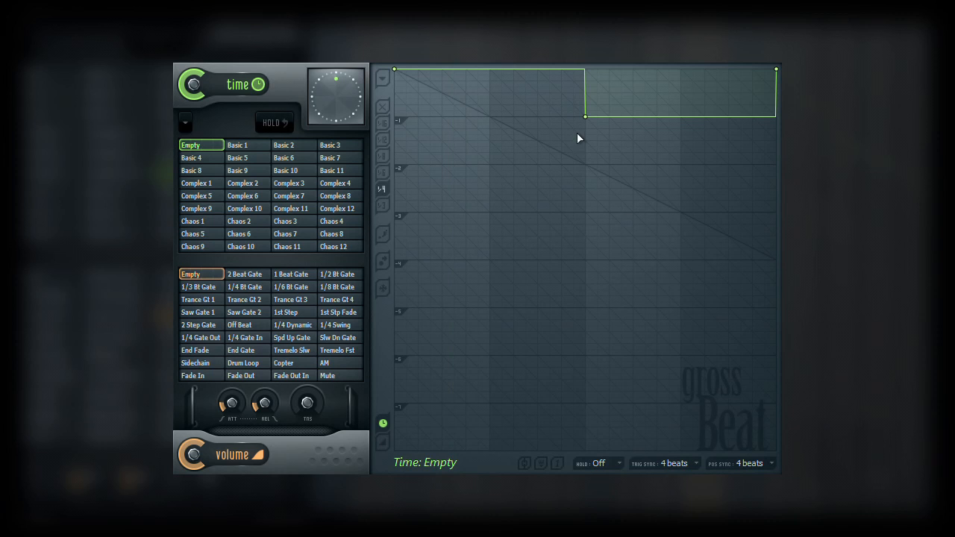
Change the middle point to Stairs, adjust the tension to vary the steps during playback, and reset it.
{"action": "right_click", "coordinate": [586, 118]}
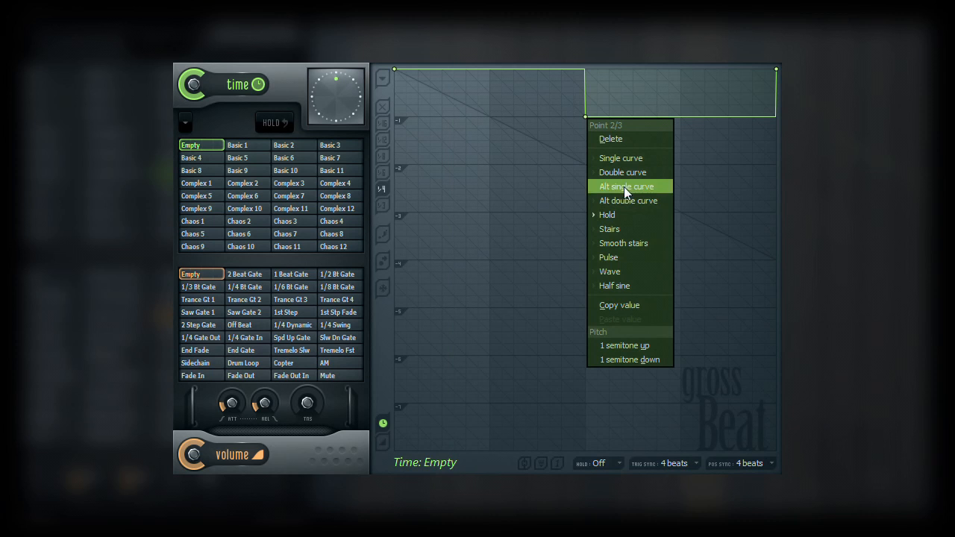
{"action": "left_click", "coordinate": [629, 225]}
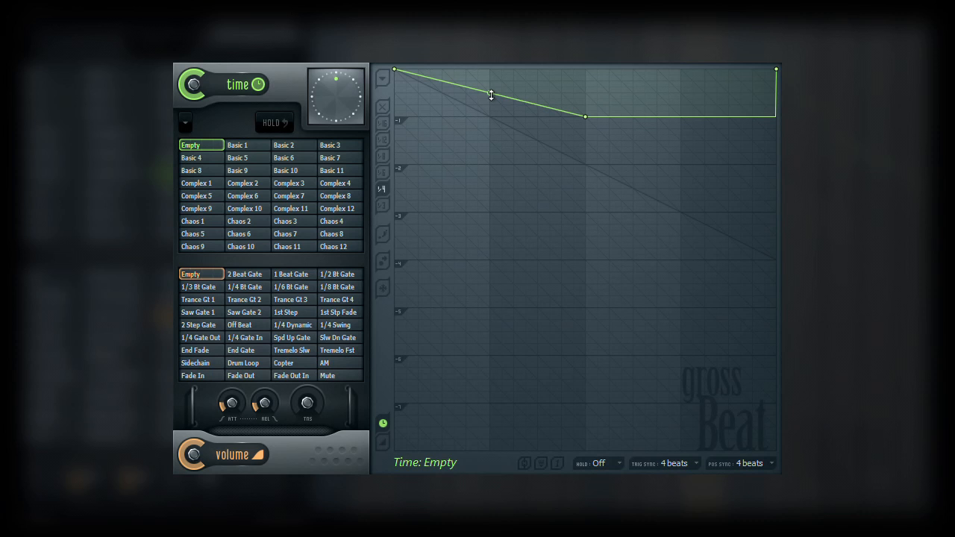
{"action": "left_click_drag", "start_coordinate": [491, 94], "coordinate": [485, 31]}
{"action": "key", "text": "space"}
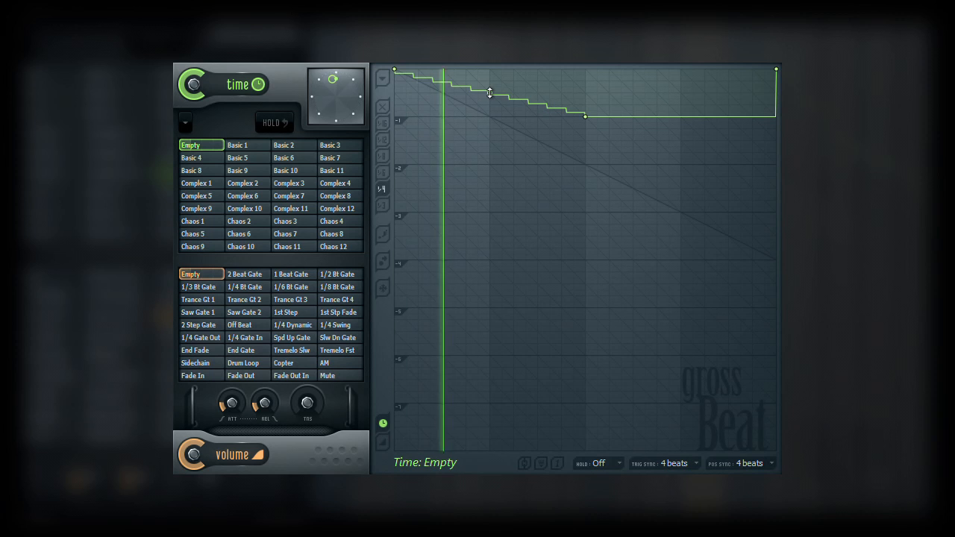
{"action": "mouse_move", "coordinate": [489, 92]}
{"action": "left_mouse_down"}
{"action": "mouse_move", "coordinate": [490, 79]}
{"action": "mouse_move", "coordinate": [490, 99]}
{"action": "left_mouse_up"}
{"action": "key", "text": "space"}
{"action": "right_click", "coordinate": [490, 93]}
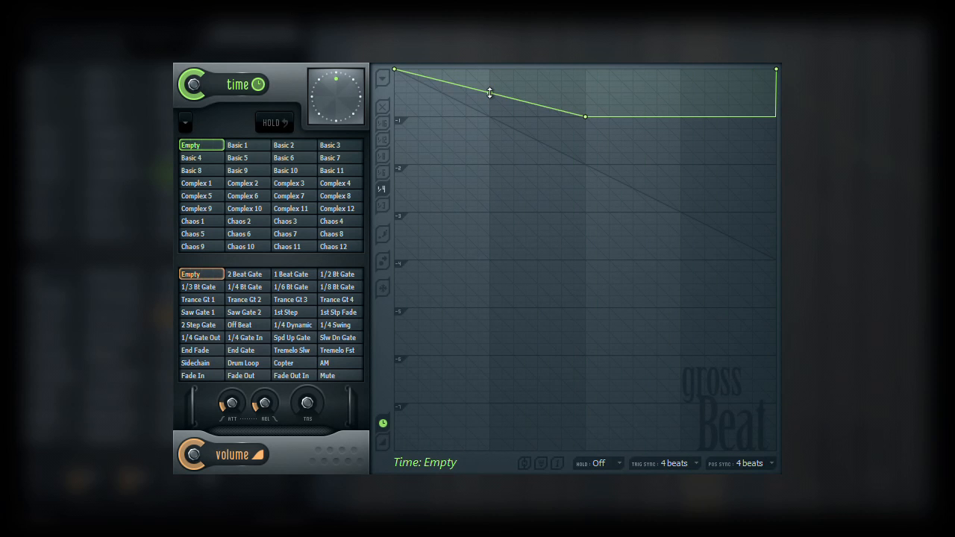
Change the middle point to Smooth stairs and adjust its tension to widen the rounded steps during playback.
{"action": "right_click", "coordinate": [585, 116]}
{"action": "left_click", "coordinate": [629, 243]}
{"action": "mouse_move", "coordinate": [490, 94]}
{"action": "left_mouse_down"}
{"action": "mouse_move", "coordinate": [488, 80]}
{"action": "mouse_move", "coordinate": [489, 93]}
{"action": "left_mouse_up"}
{"action": "key", "text": "space"}
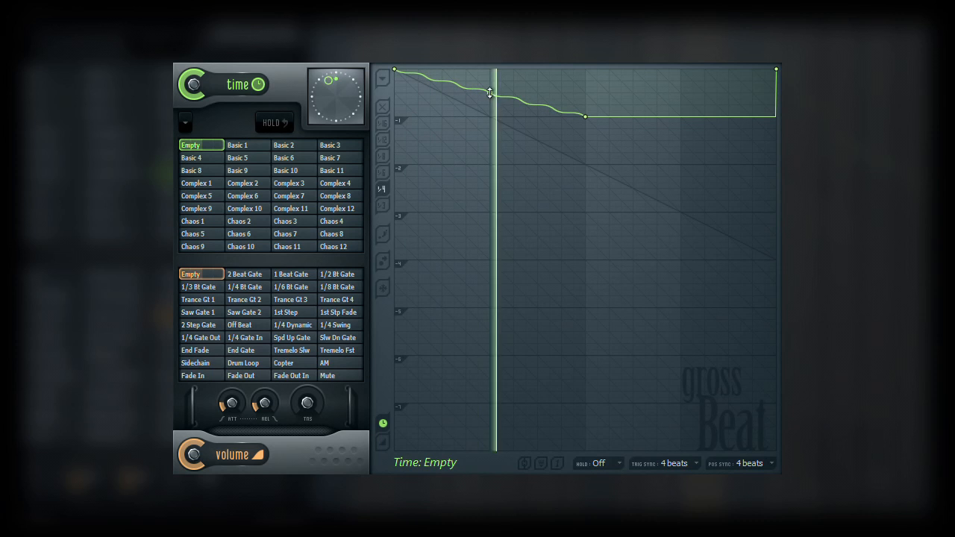
{"action": "left_click_drag", "start_coordinate": [490, 92], "coordinate": [490, 87]}
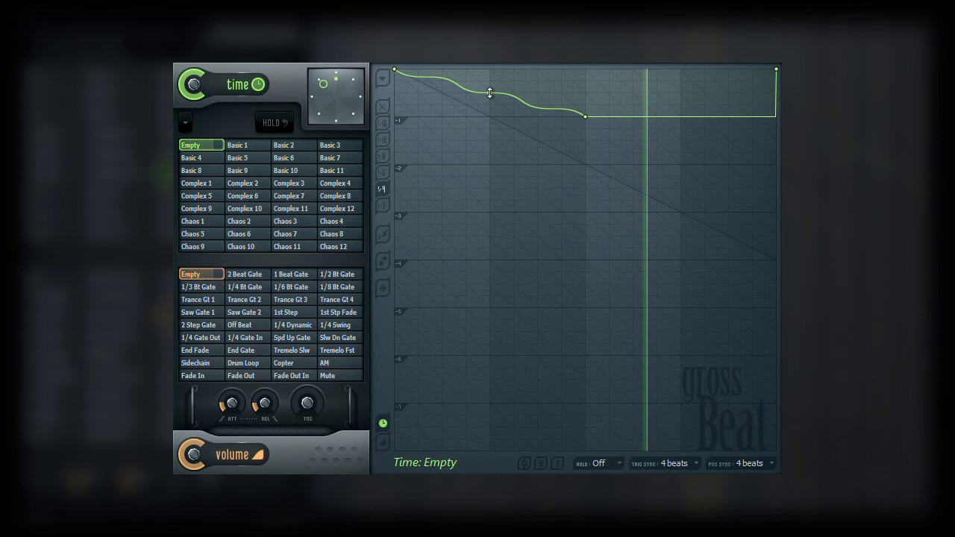
{"action": "key", "text": "space"}
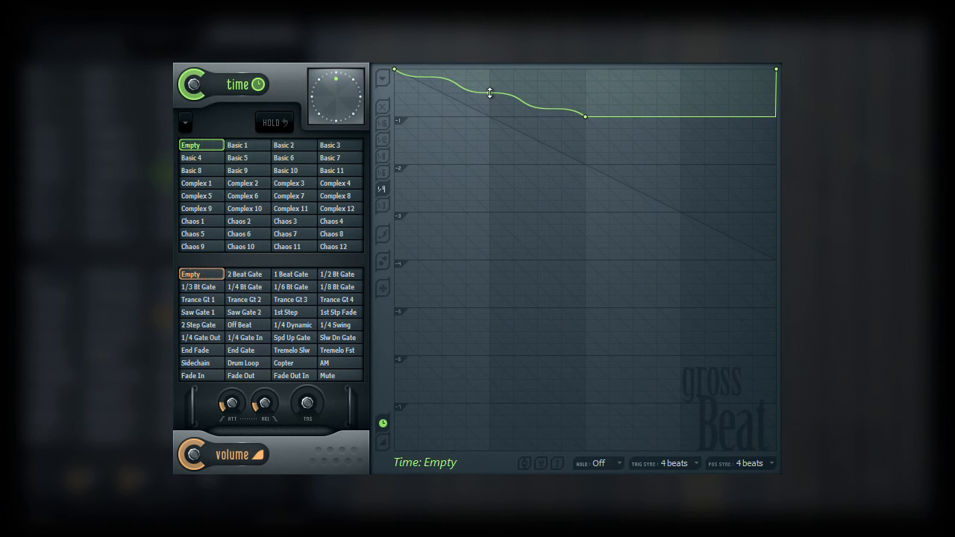
Change the middle envelope point's curve mode to Pulse.
{"action": "right_click", "coordinate": [586, 118]}
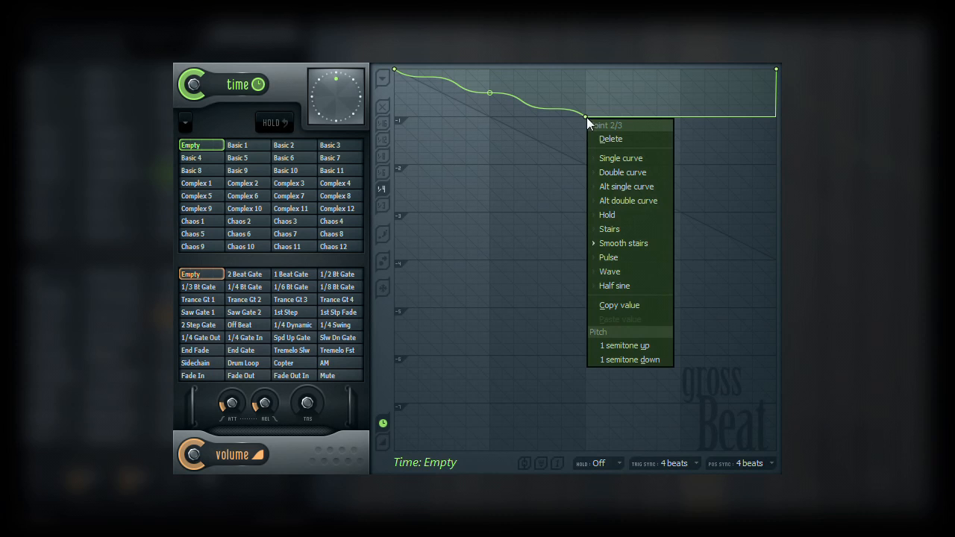
{"action": "left_click", "coordinate": [625, 256]}
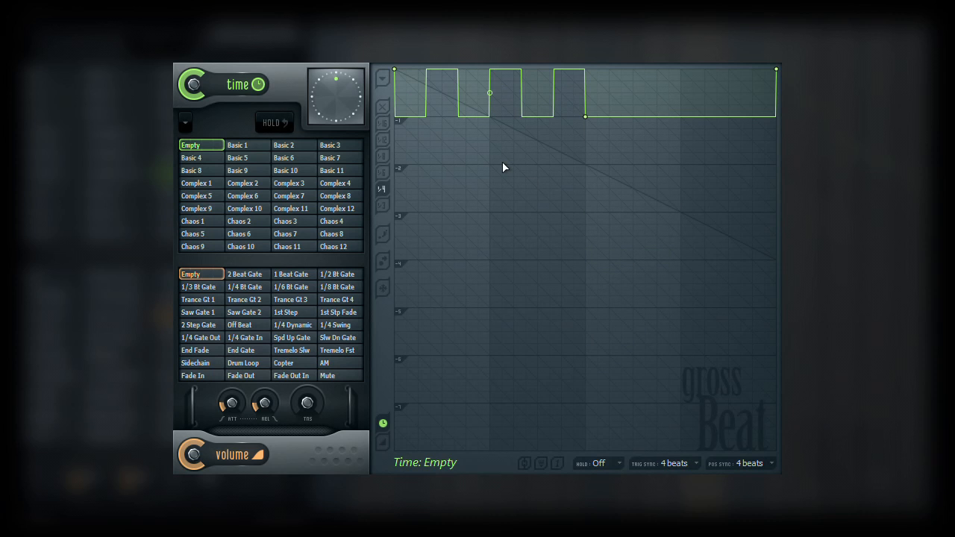
Play back the pulse curve and adjust its tension to pack more pulses before the middle point.
{"action": "key", "text": "space"}
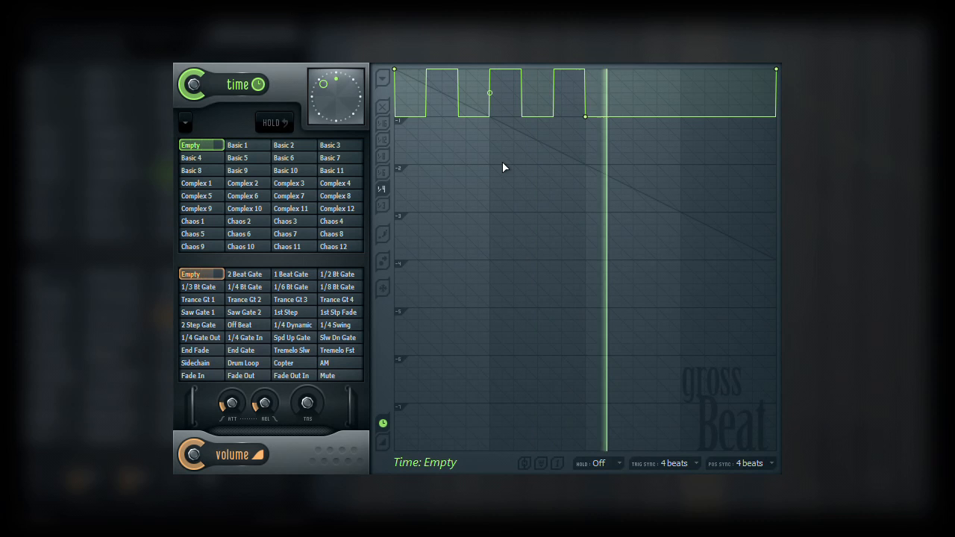
{"action": "left_click_drag", "start_coordinate": [489, 103], "coordinate": [490, 92]}
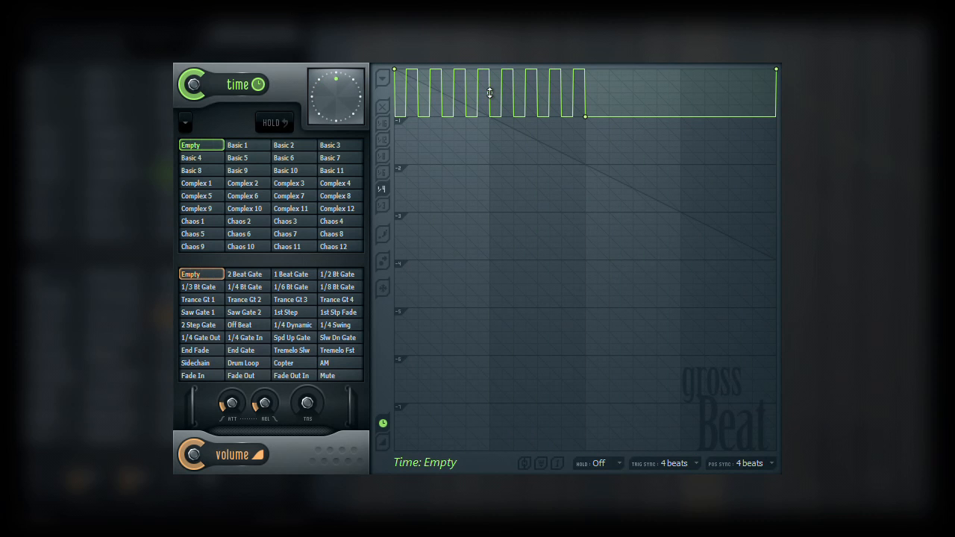
Change the middle point's curve mode to Wave and vary its tension while playing back the sound.
{"action": "right_click", "coordinate": [586, 117]}
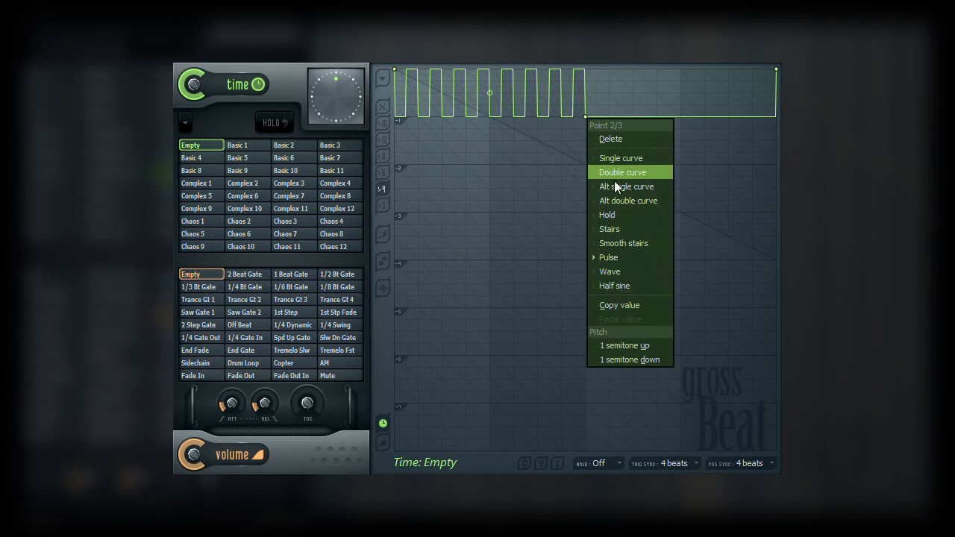
{"action": "left_click", "coordinate": [623, 272]}
{"action": "key", "text": "space"}
{"action": "mouse_move", "coordinate": [489, 93]}
{"action": "left_mouse_down"}
{"action": "mouse_move", "coordinate": [489, 76]}
{"action": "mouse_move", "coordinate": [490, 90]}
{"action": "left_mouse_up"}
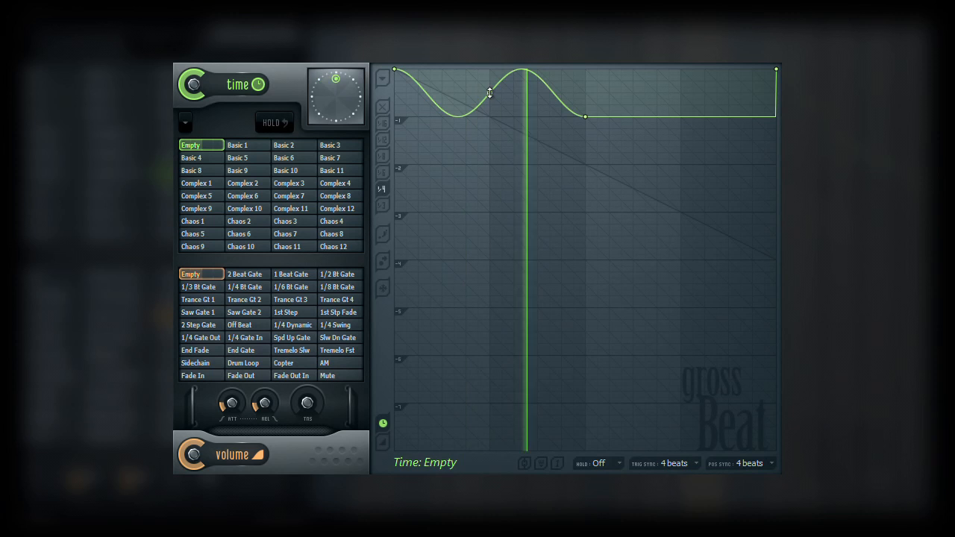
{"action": "key", "text": "space"}
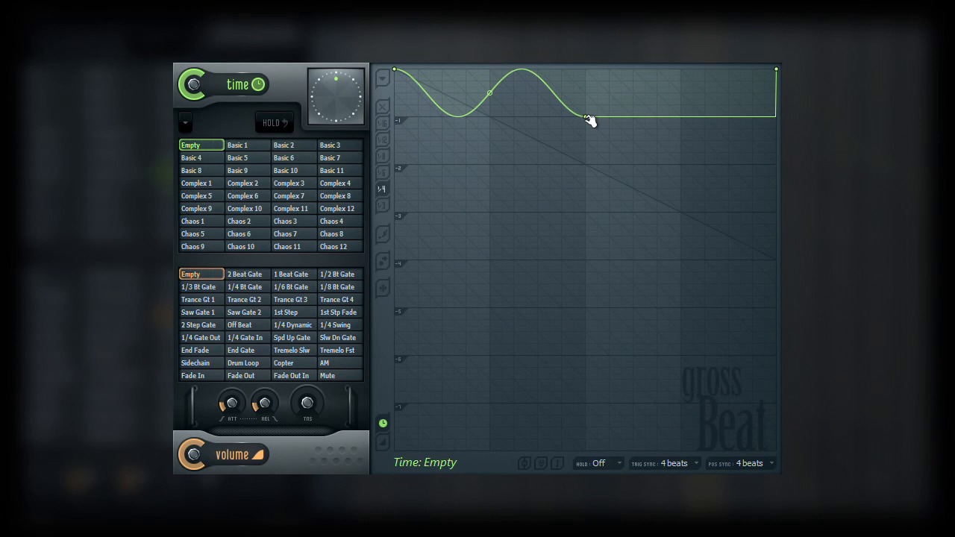
Change the middle point to Half sine and adjust its tension during playback to reshape the slope.
{"action": "right_click", "coordinate": [585, 116]}
{"action": "left_click", "coordinate": [656, 290]}
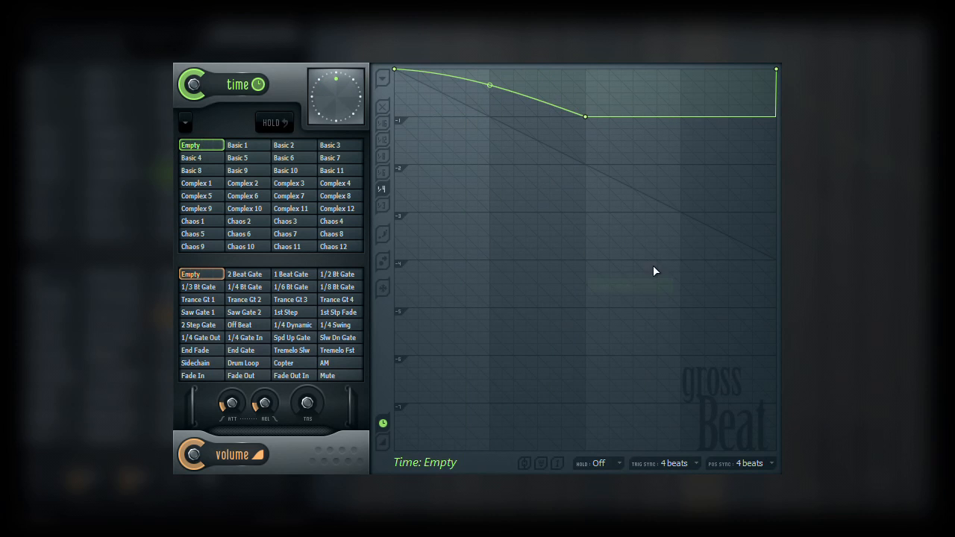
{"action": "left_click_drag", "start_coordinate": [490, 85], "coordinate": [418, 77]}
{"action": "key", "text": "space"}
{"action": "left_click_drag", "start_coordinate": [489, 82], "coordinate": [522, 461]}
{"action": "left_click_drag", "start_coordinate": [490, 103], "coordinate": [490, 83]}
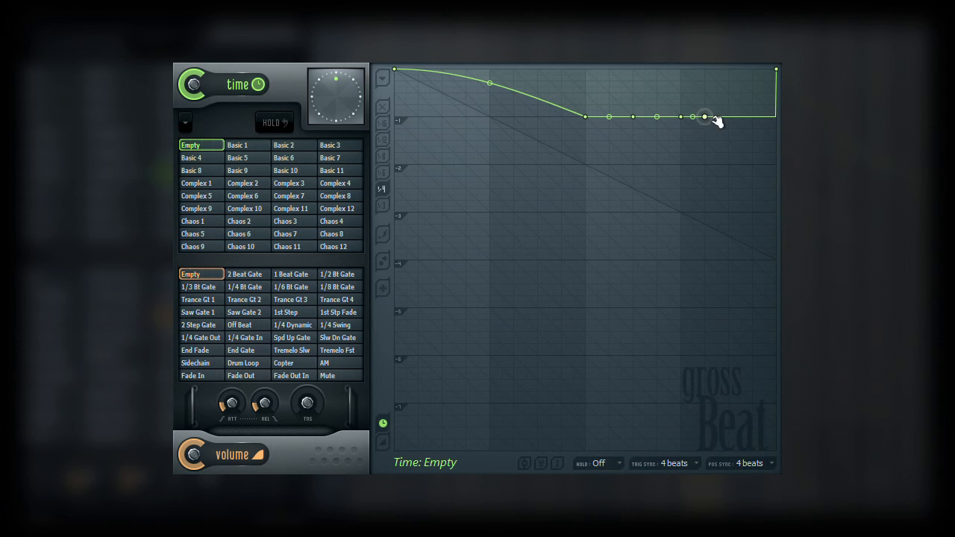
Raise the points on the envelope's flat section into a curve returning to the zero line, and reset the time envelope.
{"action": "left_click_drag", "start_coordinate": [709, 116], "coordinate": [707, 75]}
{"action": "left_click_drag", "start_coordinate": [681, 117], "coordinate": [633, 105]}
{"action": "left_click", "coordinate": [382, 77]}
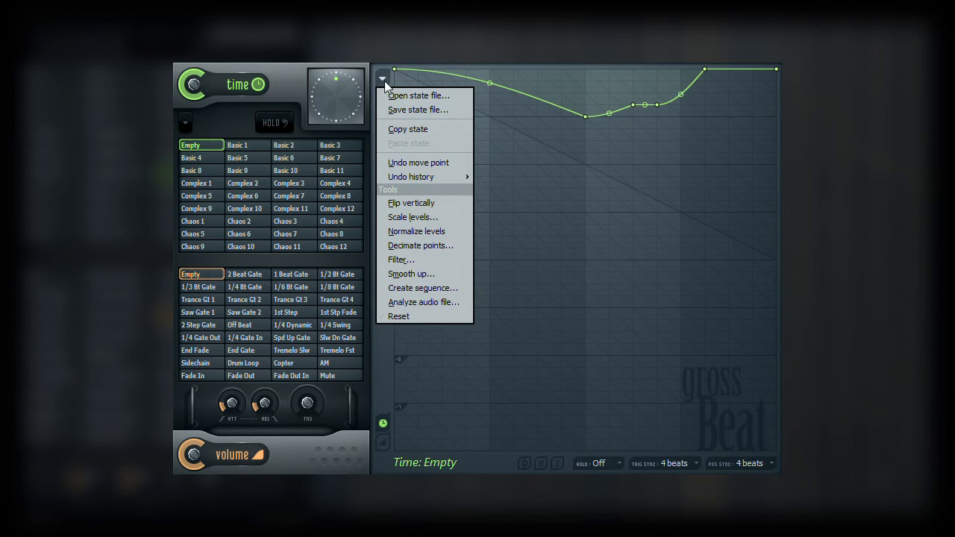
{"action": "left_click", "coordinate": [432, 316]}
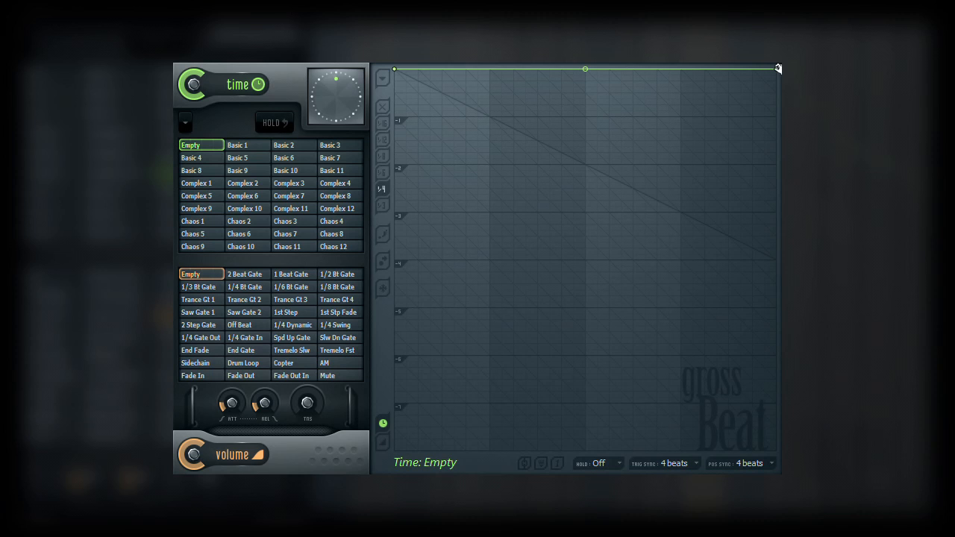
Set the end point's curve mode to Hold and add points along the envelope's zero line.
{"action": "right_click", "coordinate": [777, 70]}
{"action": "left_click", "coordinate": [780, 167]}
{"action": "left_click", "coordinate": [609, 69]}
{"action": "left_click", "coordinate": [657, 68]}
Lower two separate held segments to between -1 and -2 on the time scale, and freeze envelope editing.
{"action": "left_click_drag", "start_coordinate": [471, 73], "coordinate": [488, 150]}
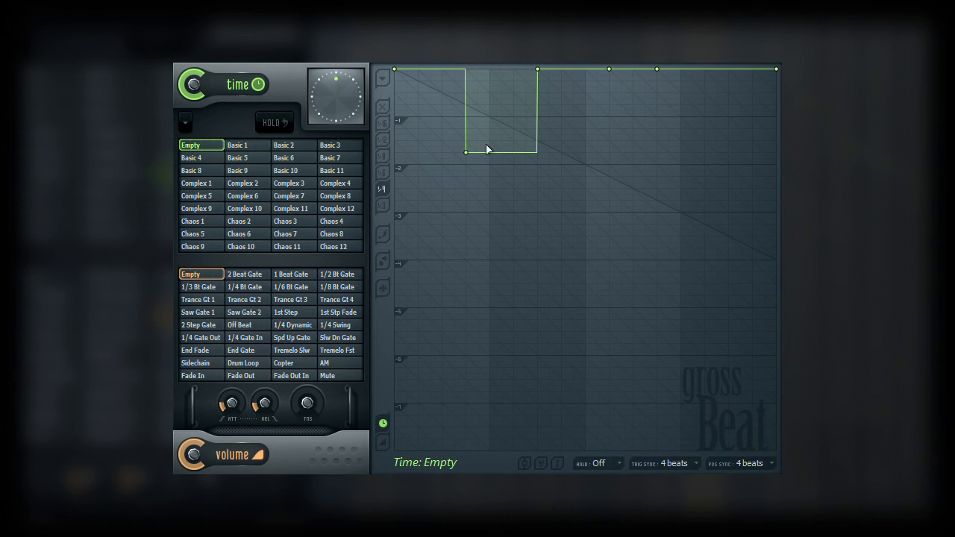
{"action": "left_click_drag", "start_coordinate": [598, 69], "coordinate": [622, 148]}
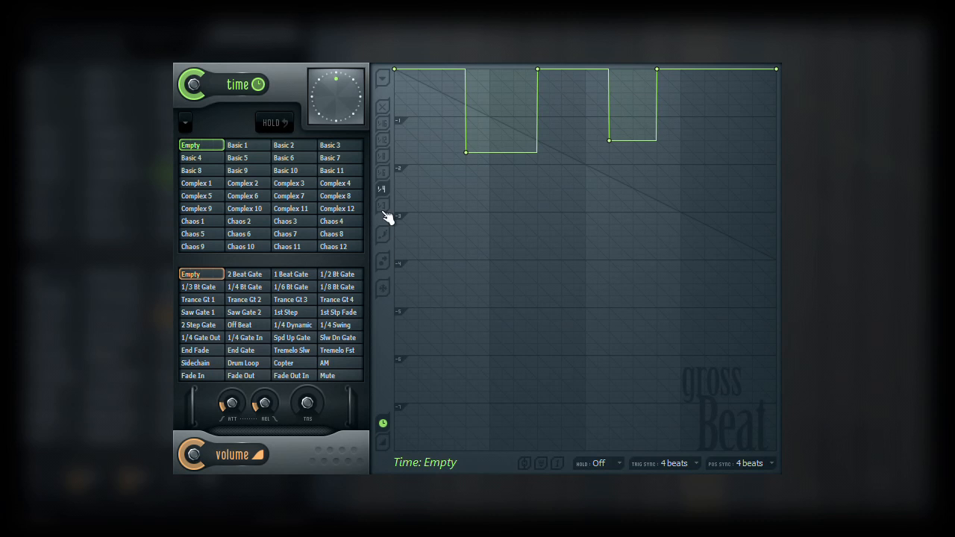
{"action": "left_click", "coordinate": [383, 289]}
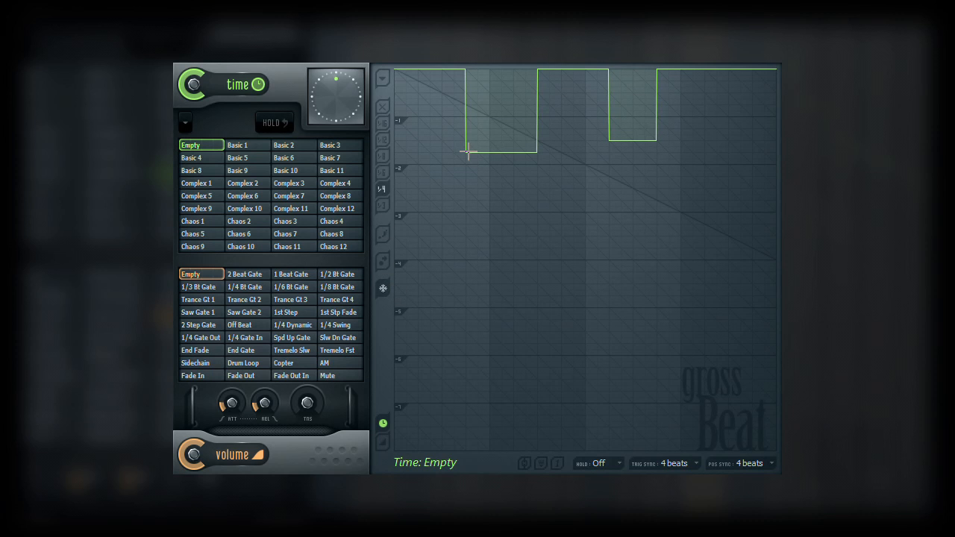